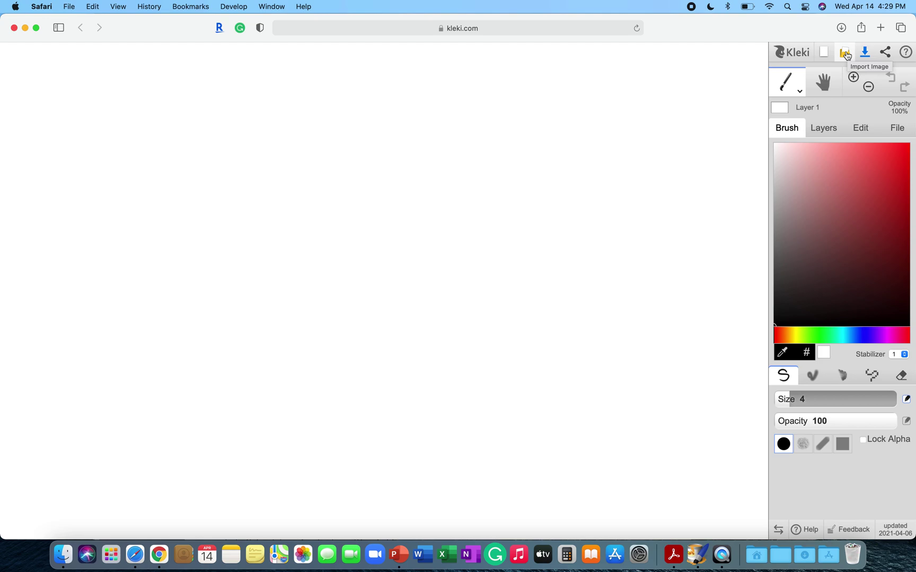
Import Heart Digital Coloring Page.jpg into Kleki as the canvas image
left_click(845, 53)
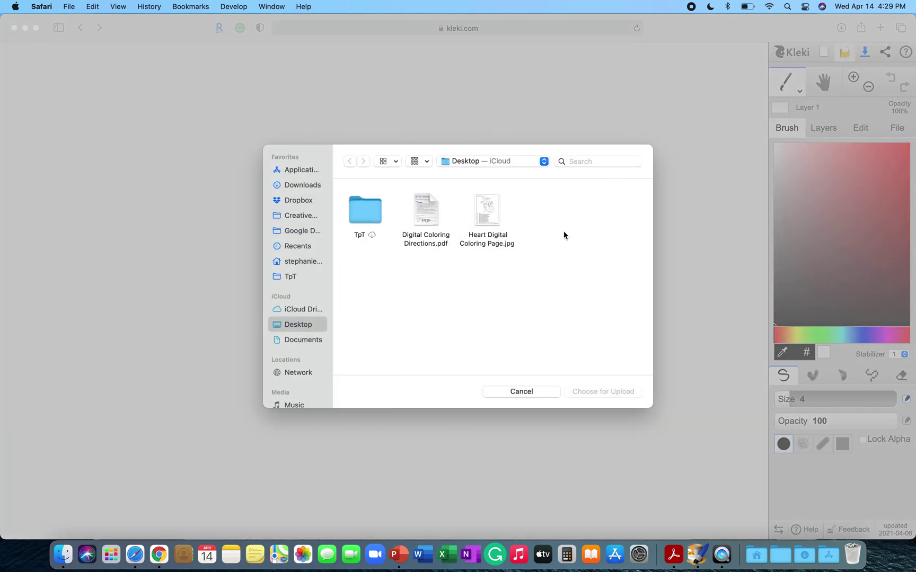
left_click(483, 214)
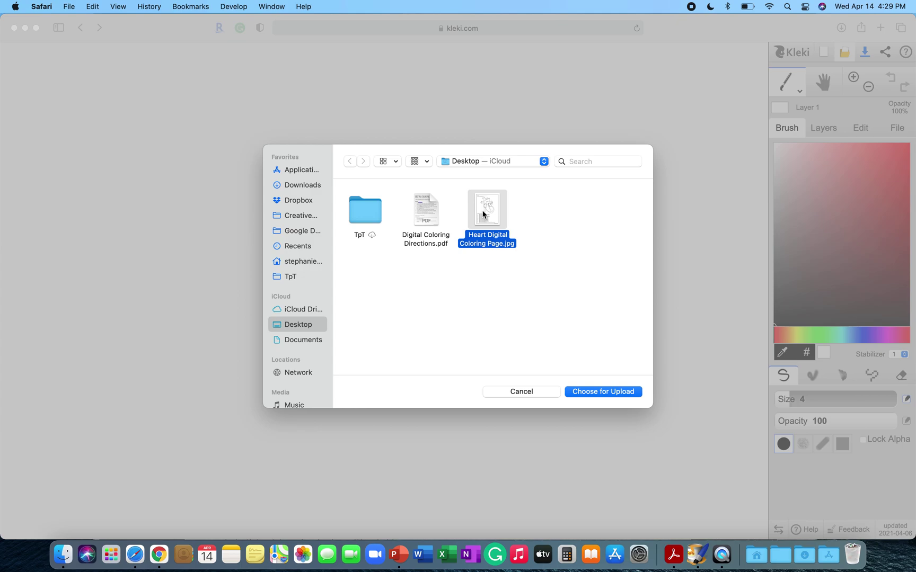
left_click(592, 391)
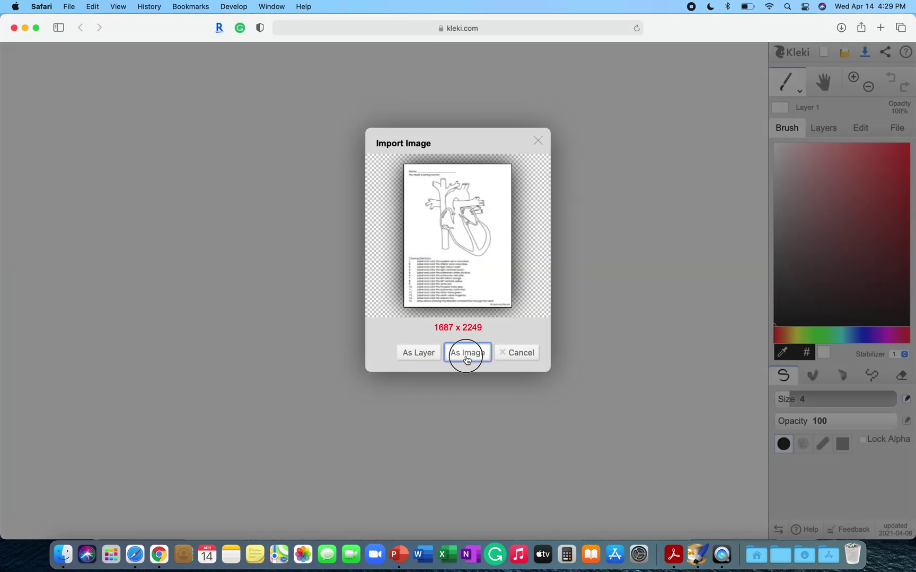
left_click(466, 355)
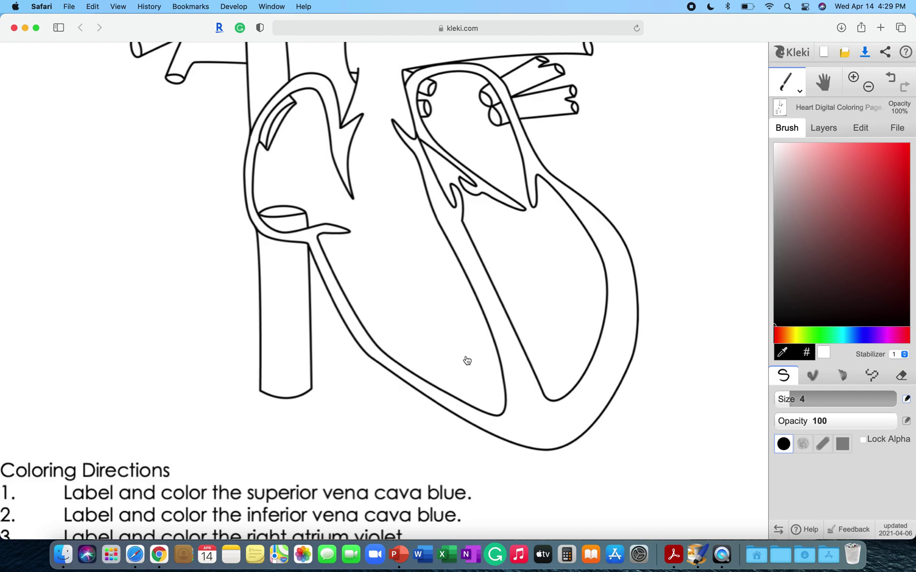
Zoom the canvas out to 50% and shift the page up to reveal direction 15
left_click(829, 86)
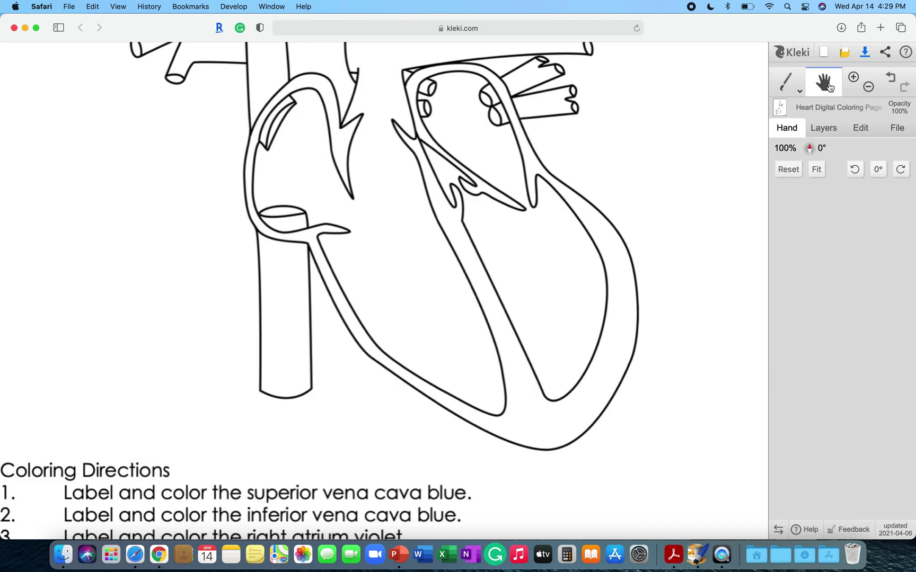
left_click(854, 78)
left_click(869, 86)
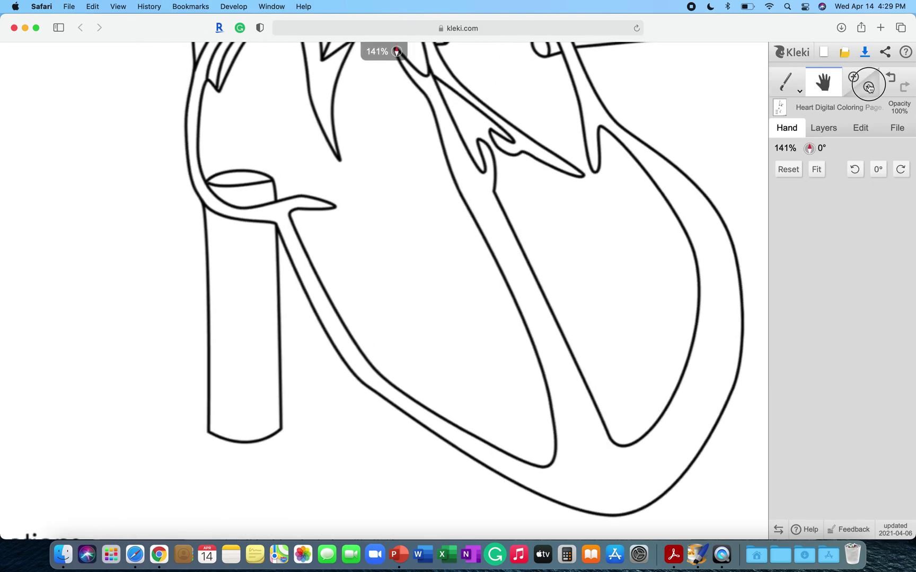
left_click(868, 86)
left_click(868, 85)
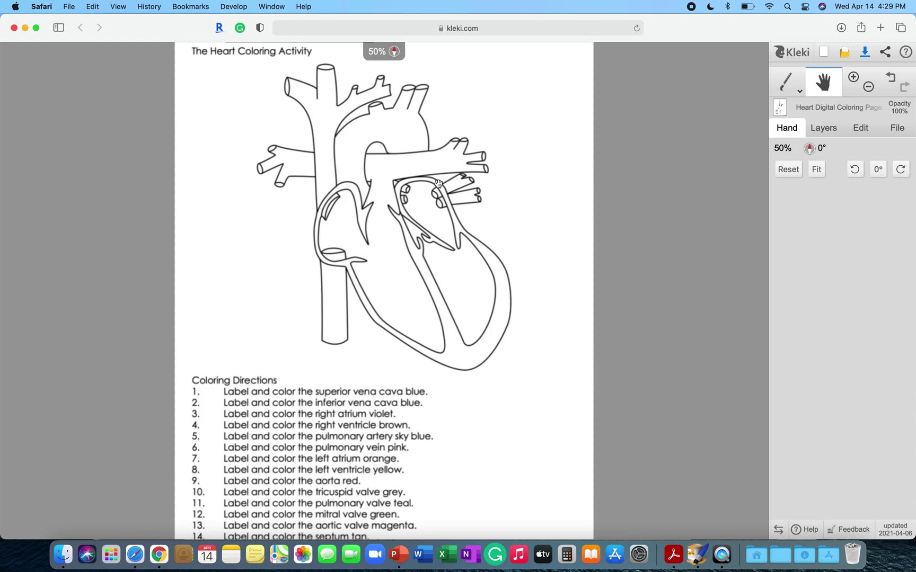
mouse_move(438, 183)
left_mouse_down()
mouse_move(432, 167)
mouse_move(483, 166)
mouse_move(439, 167)
left_mouse_up()
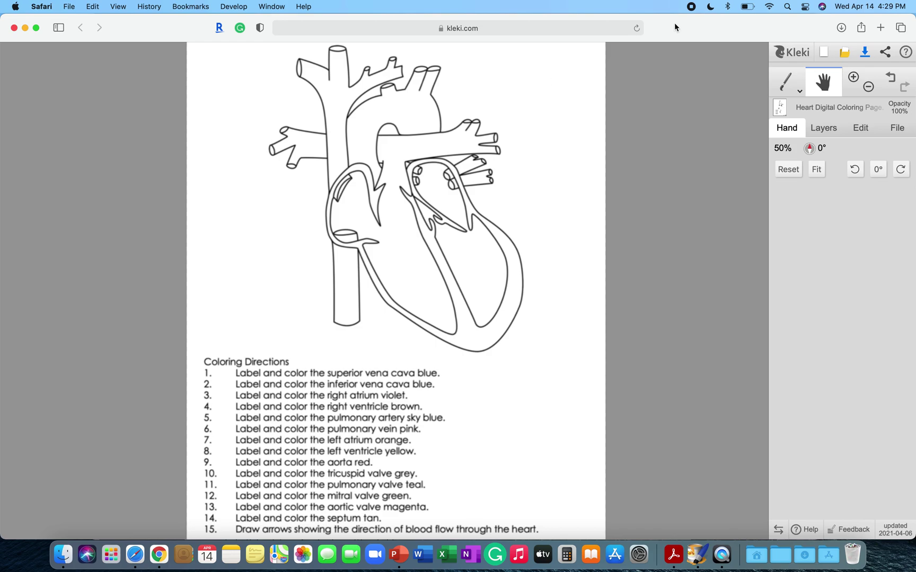
Switch to the Fill tool and set the paint colour to vivid blue
left_click(791, 84)
left_click(793, 86)
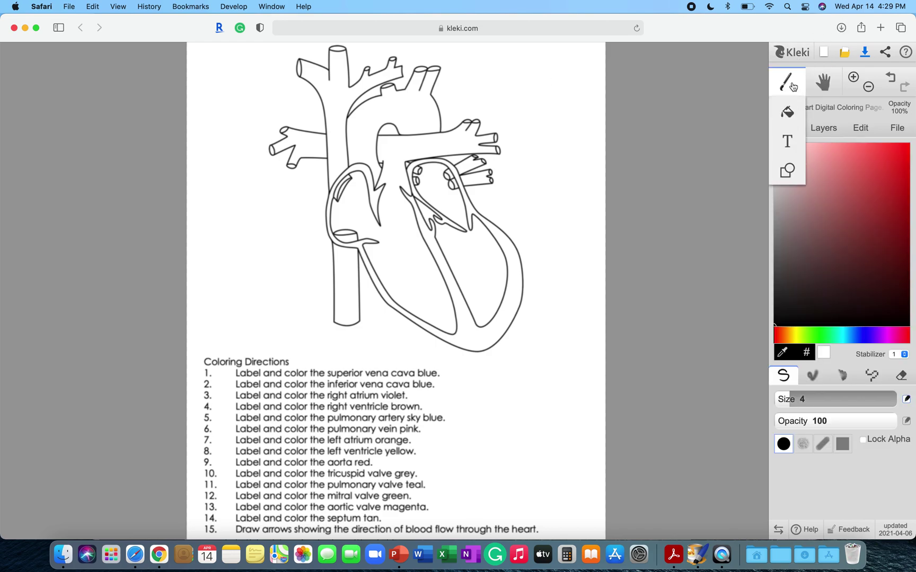
left_click(788, 114)
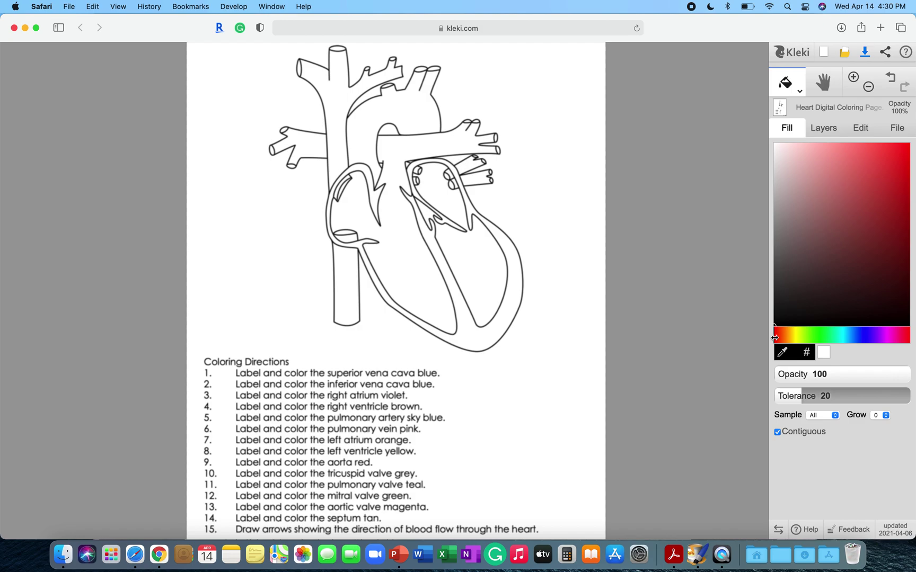
left_click_drag(776, 337, 863, 344)
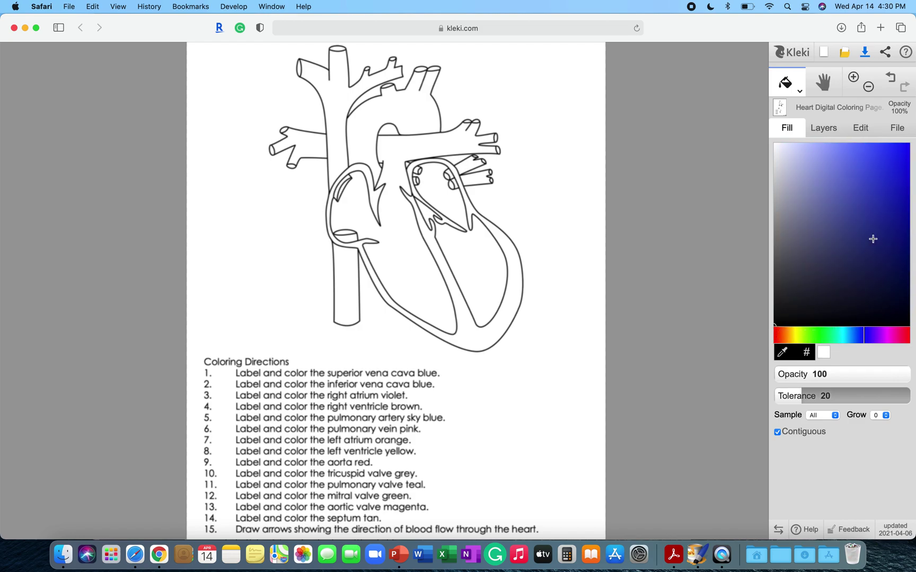
left_click(903, 151)
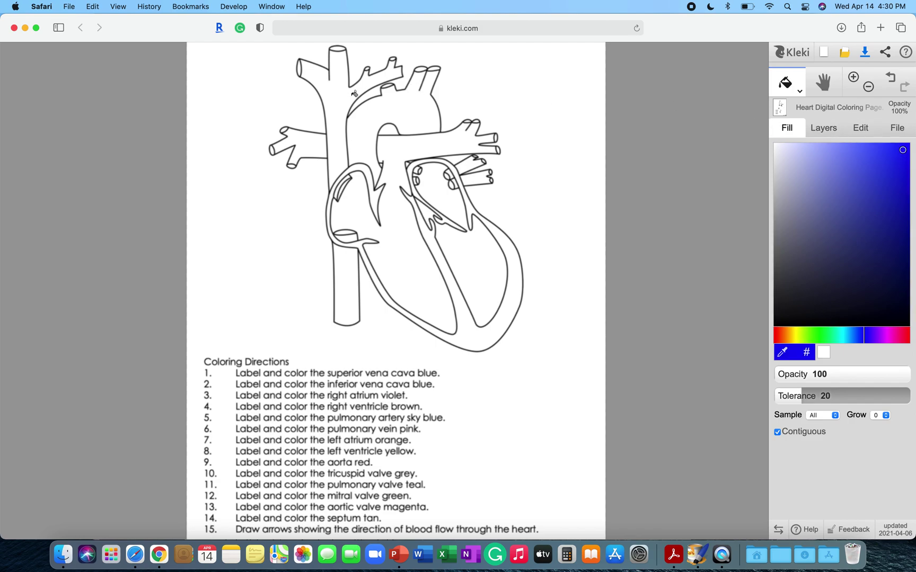
Fill the superior vena cava and its upper-left and right branch openings blue
left_click(335, 98)
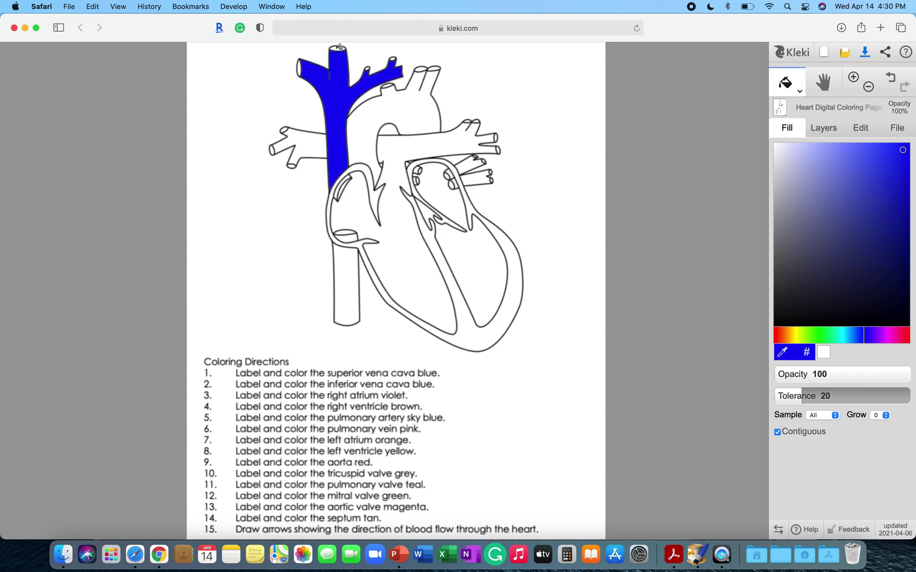
left_click(301, 63)
left_click(393, 59)
left_click(892, 81)
left_click(904, 90)
Paint a size-16 blue brush stroke down inside the inferior vena cava
left_click(800, 91)
left_click(790, 113)
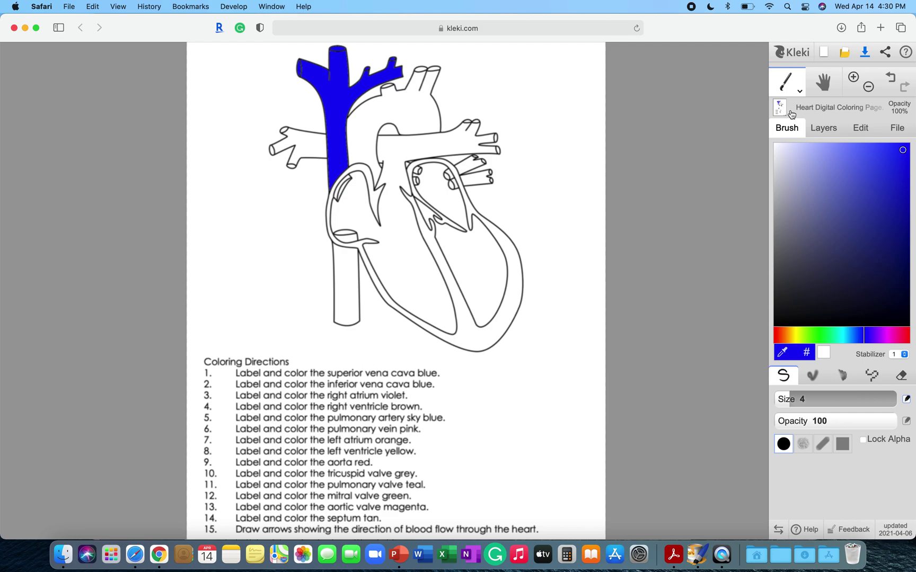
left_click_drag(792, 398, 808, 399)
mouse_move(340, 257)
left_mouse_down()
mouse_move(344, 308)
mouse_move(348, 259)
left_mouse_up()
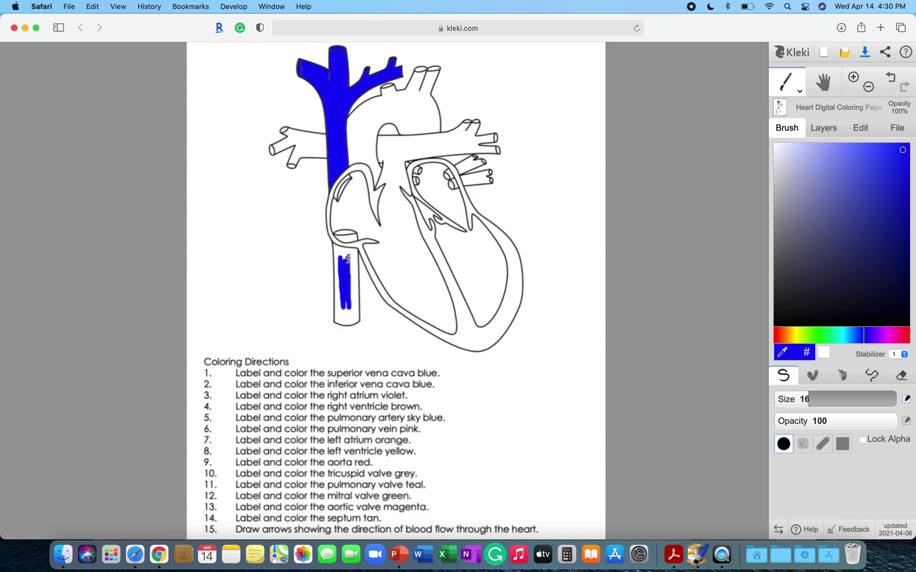
left_click(789, 85)
Flood-fill the inferior vena cava and the oval at its top blue
left_click(787, 111)
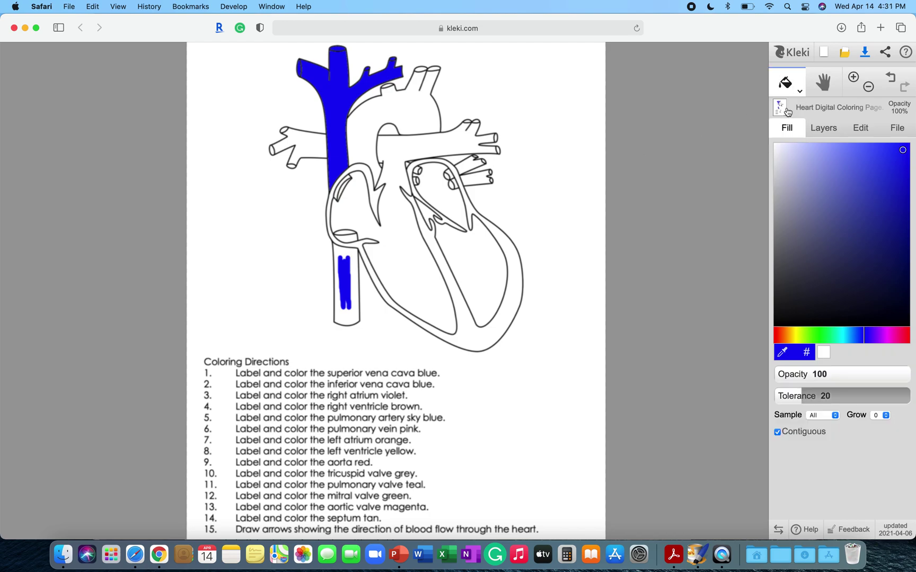
left_click(354, 263)
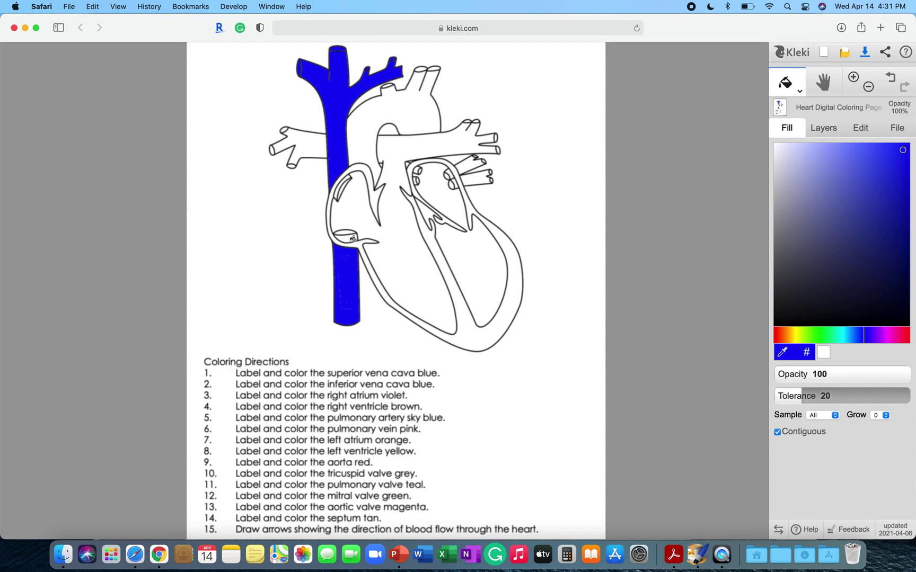
left_click(353, 238)
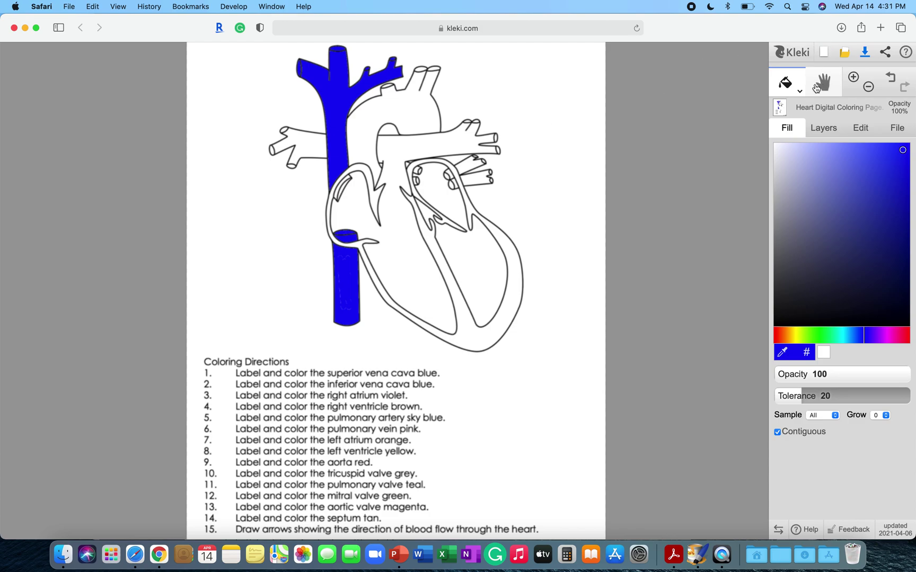
left_click(787, 84)
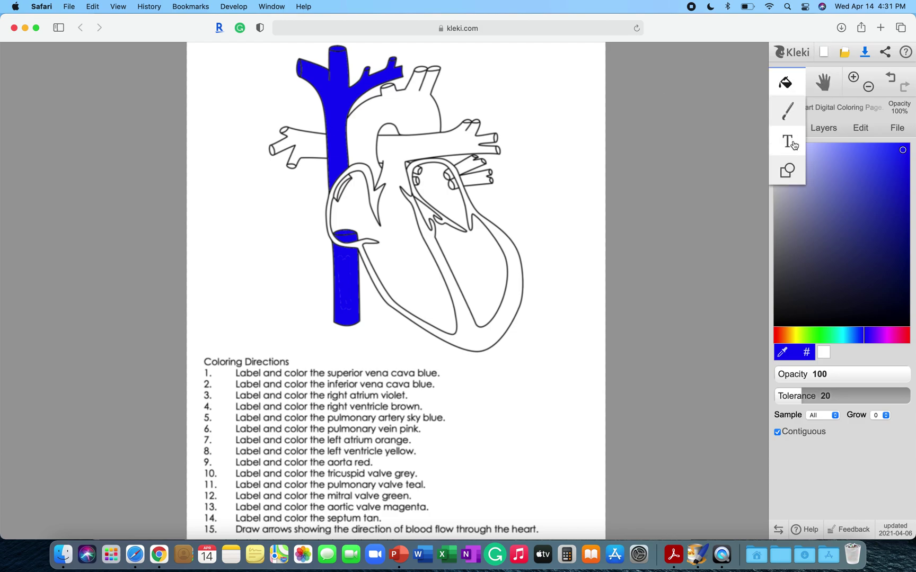
Place a text label reading 'Superior vena cava' near the page's top-left
left_click(788, 142)
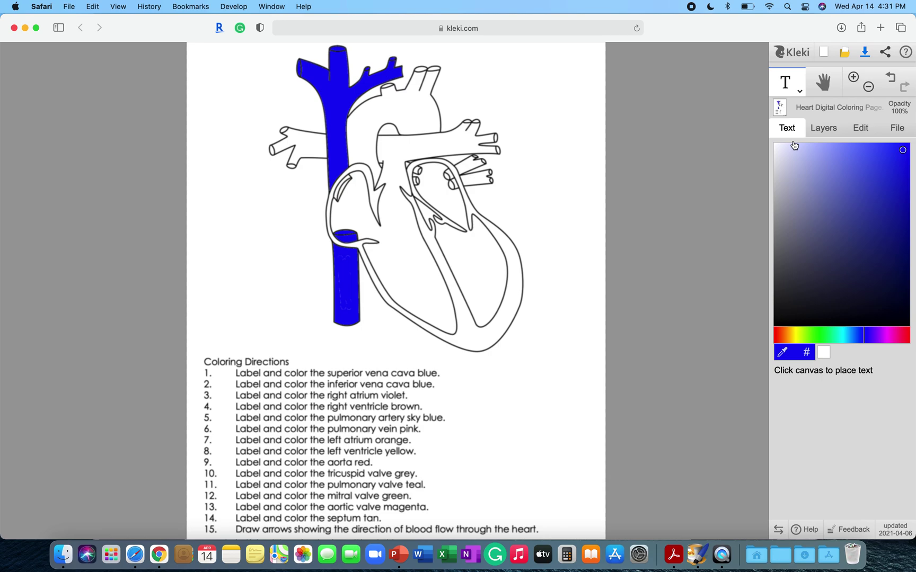
left_click(233, 75)
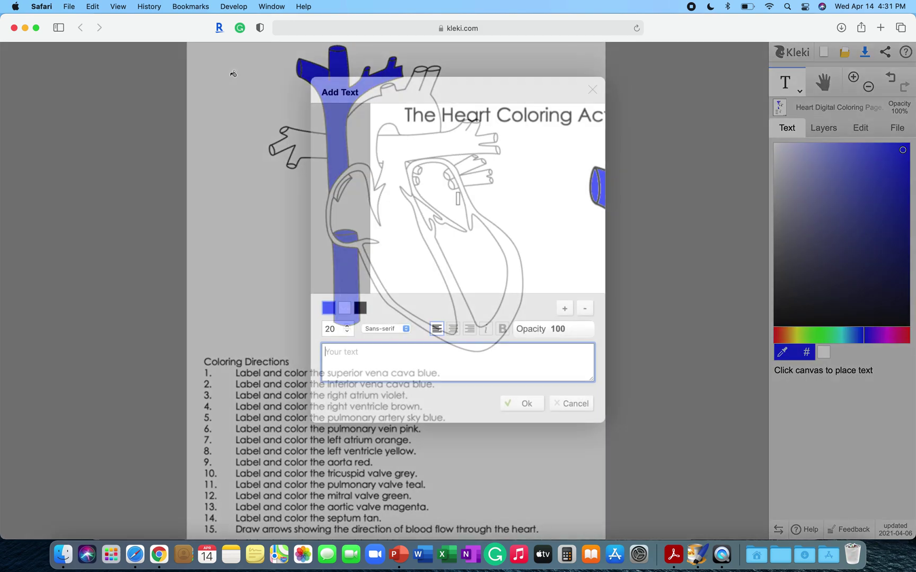
type("S")
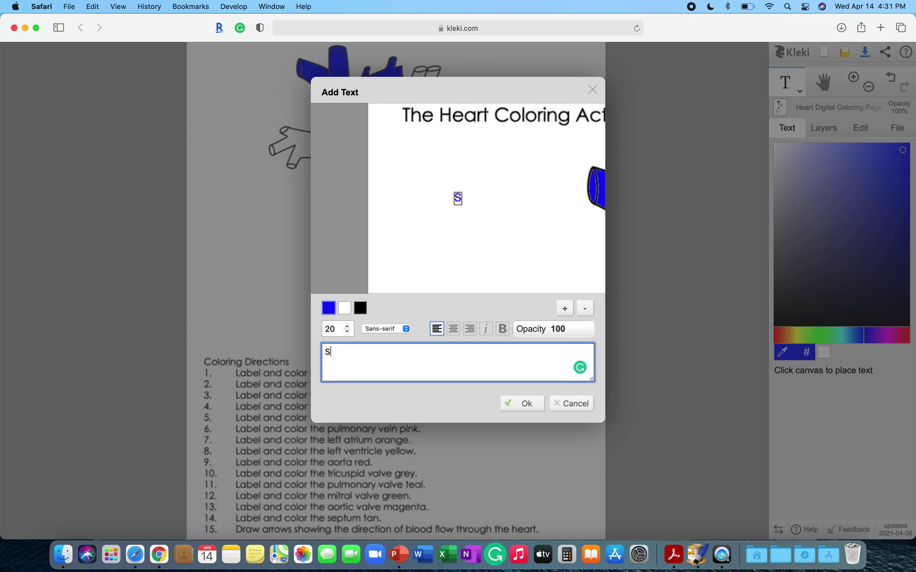
type("uperior ve")
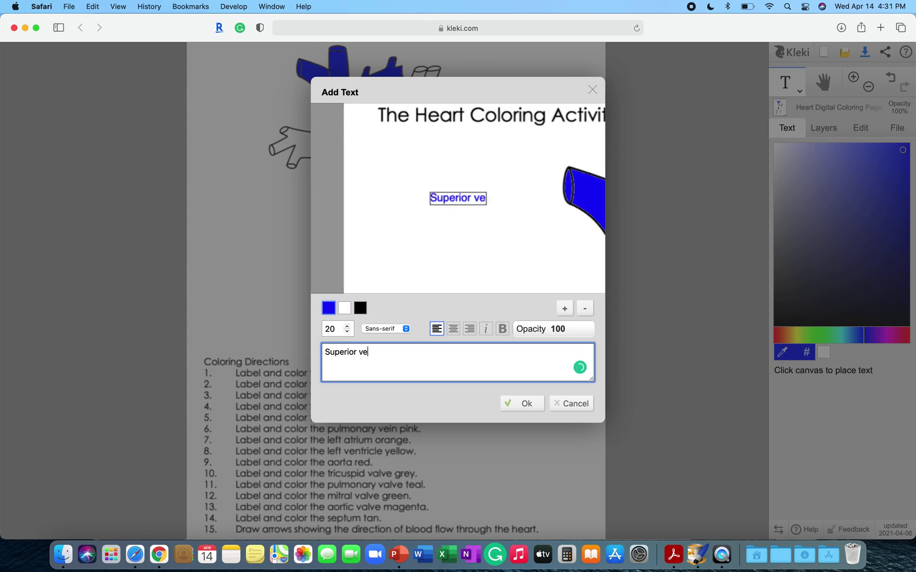
type("na cava")
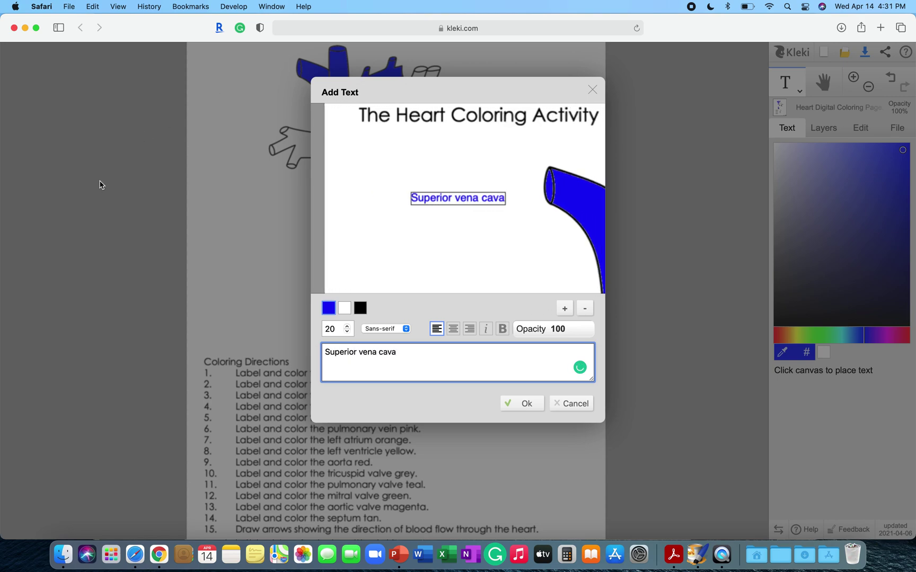
Make the label black, size 24, Cursive font, and add it to the page
left_click(361, 309)
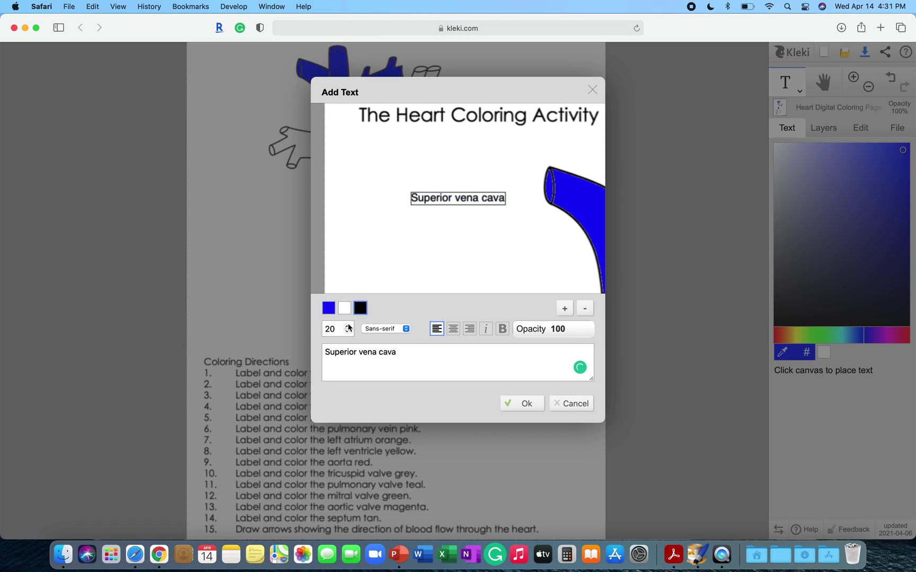
left_click(348, 327)
left_click(348, 327)
left_click(348, 327)
left_click(348, 327)
left_click(384, 329)
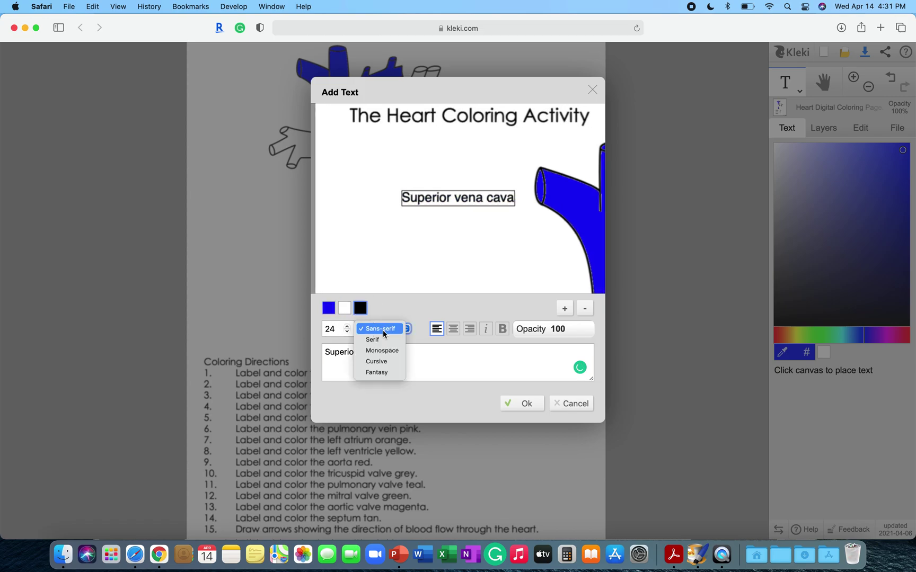
left_click(385, 361)
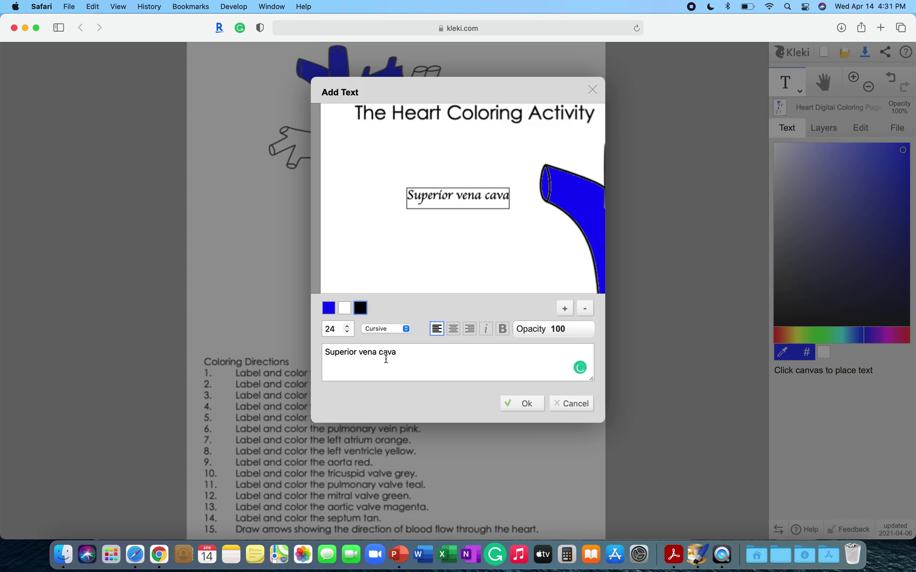
left_click(530, 406)
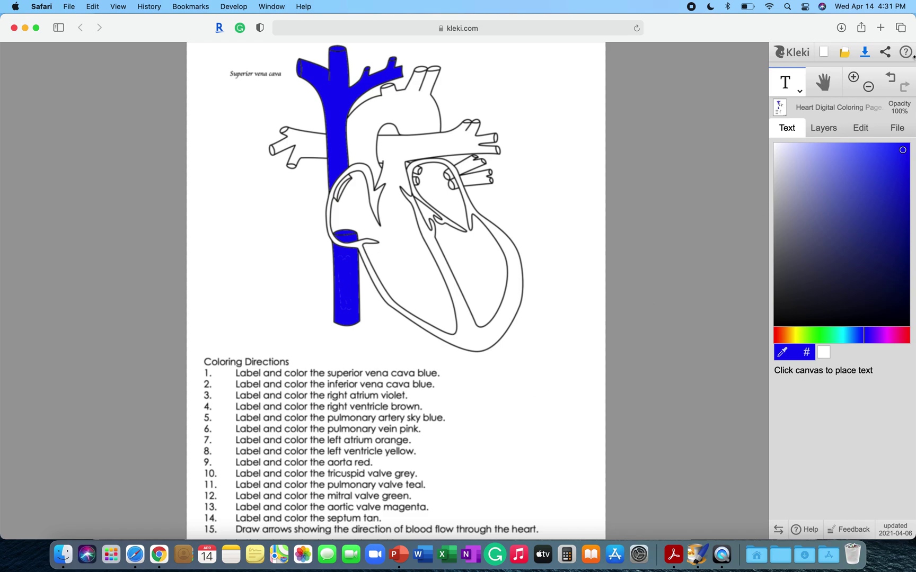
left_click(892, 79)
left_click(909, 91)
Draw a yellow straight line from the label to the superior vena cava
left_click(786, 88)
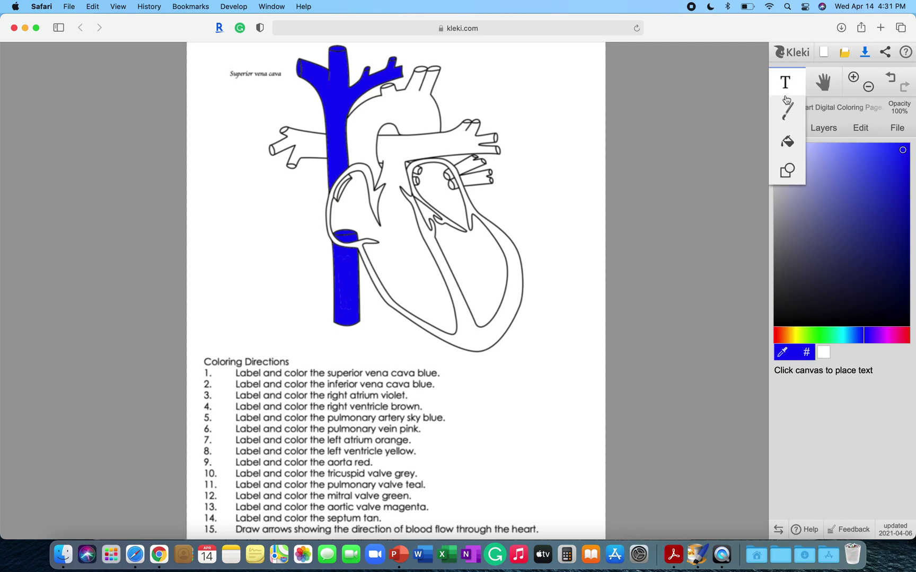
left_click(787, 170)
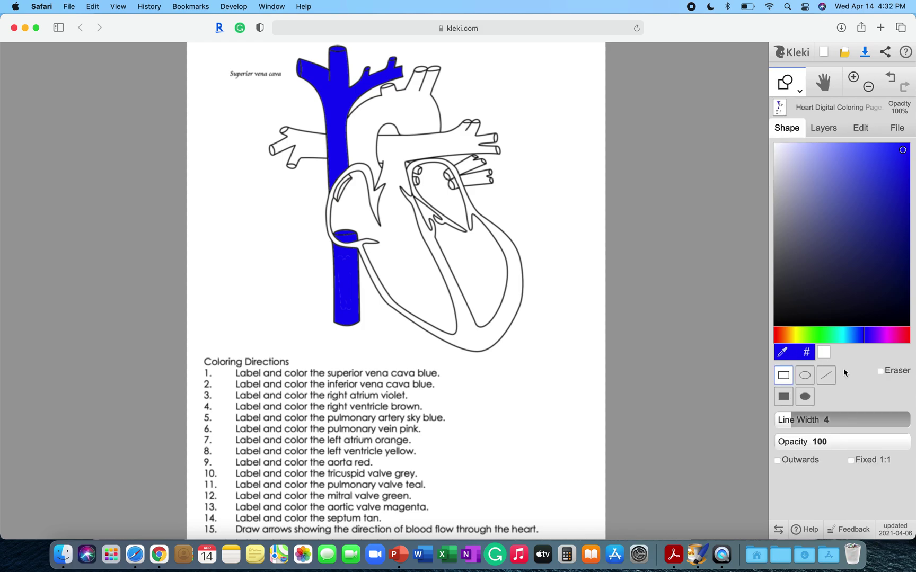
left_click(825, 379)
left_click_drag(830, 335, 791, 338)
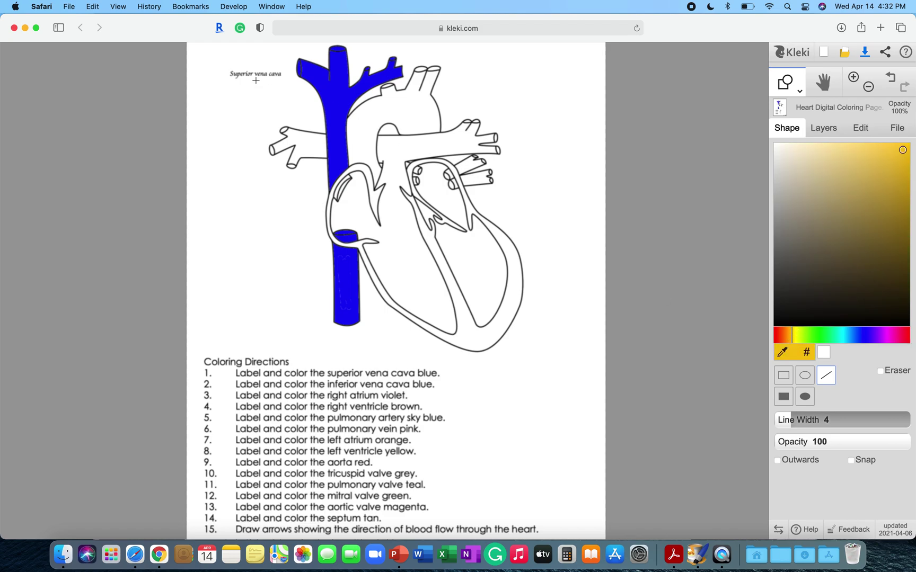
left_click_drag(256, 79, 334, 101)
Draw an ellipse around the branch left of the vena cava, then undo it
left_click(806, 375)
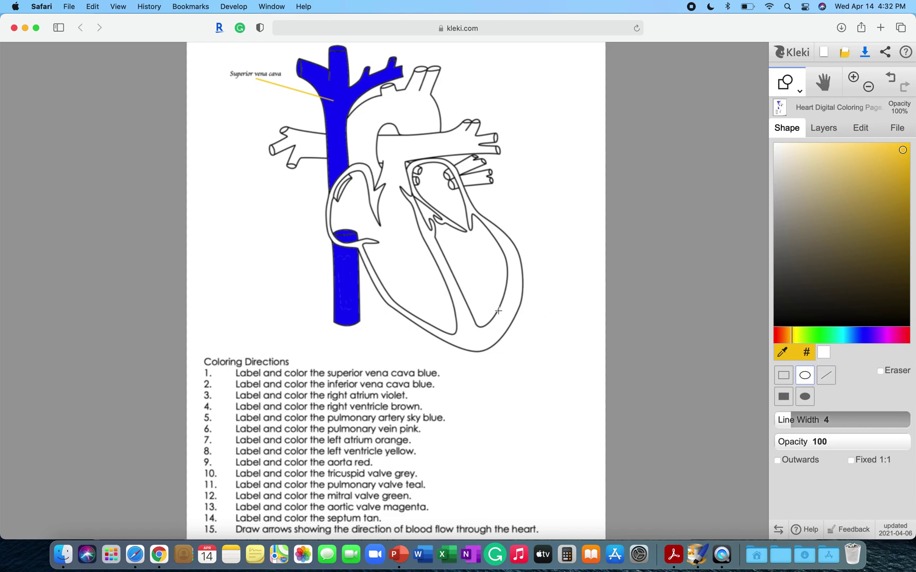
mouse_move(258, 116)
left_mouse_down()
mouse_move(276, 120)
mouse_move(315, 158)
mouse_move(319, 182)
left_mouse_up()
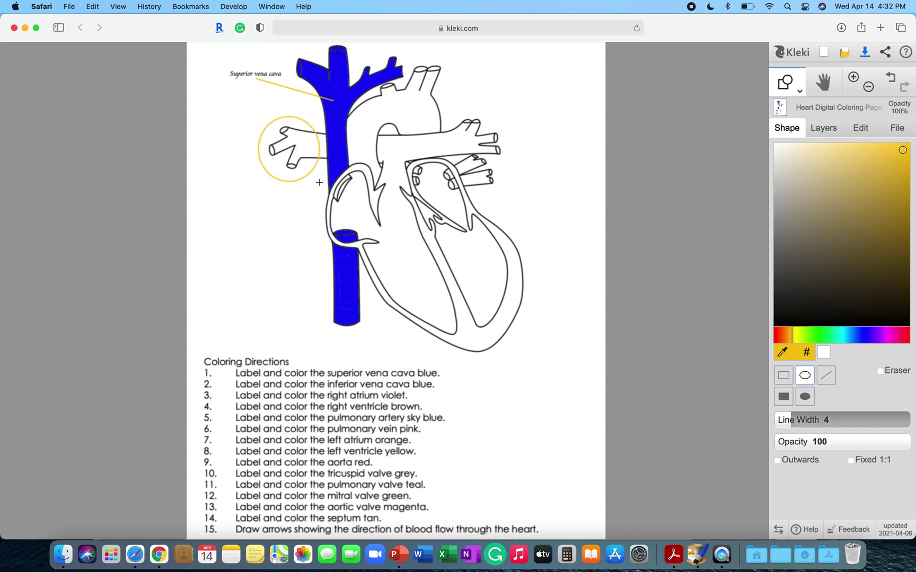
left_click(894, 83)
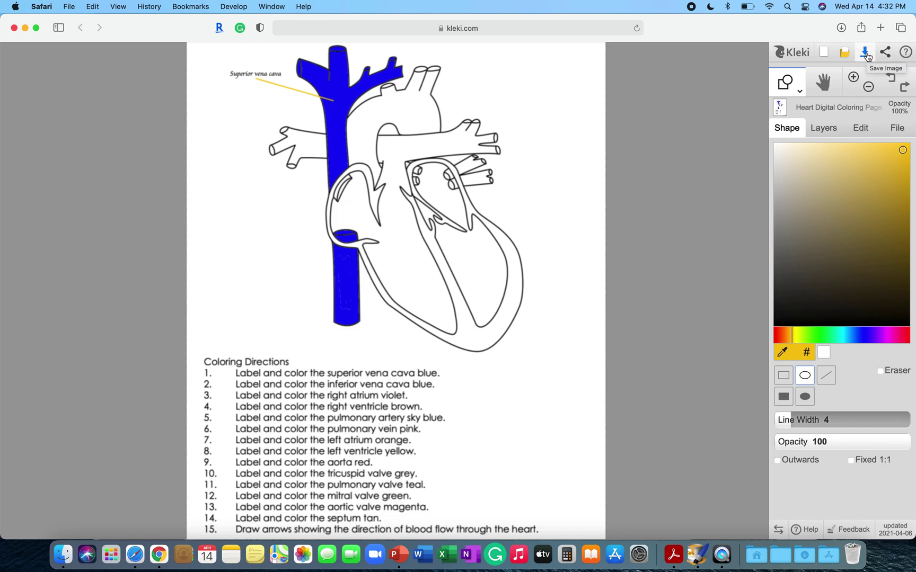
Save the drawing as a PNG and open it from the Downloads stack
left_click(897, 131)
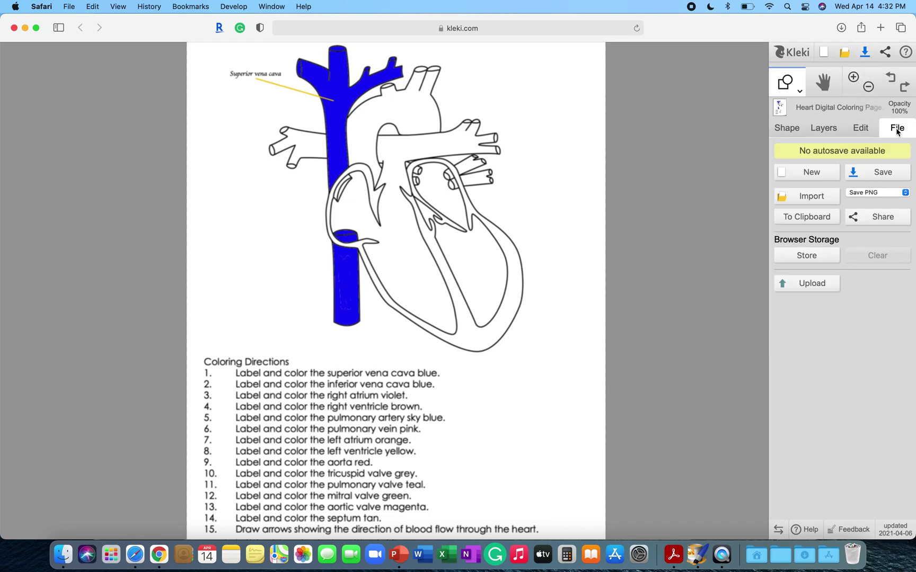
left_click(868, 173)
left_click(804, 563)
left_click(767, 482)
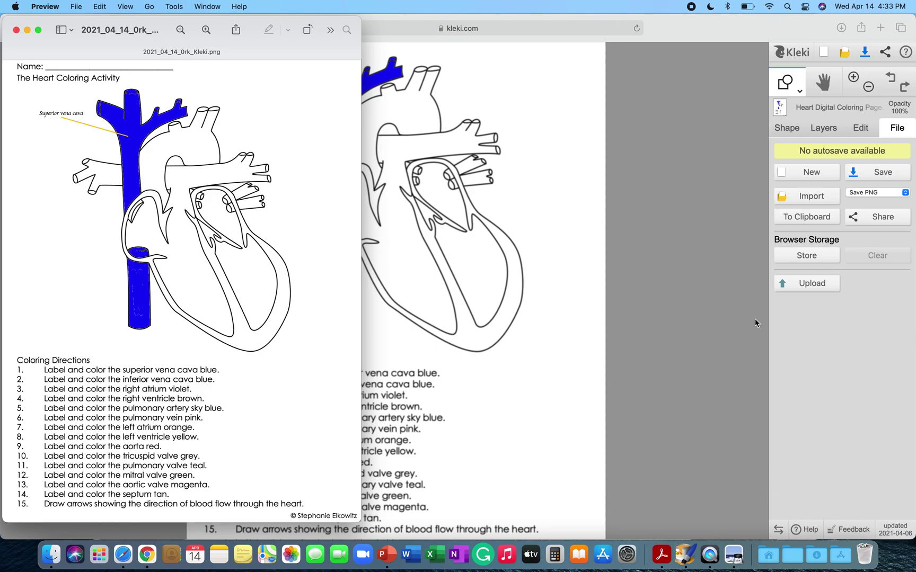
Return from Preview to the Kleki canvas in Safari
left_click(687, 297)
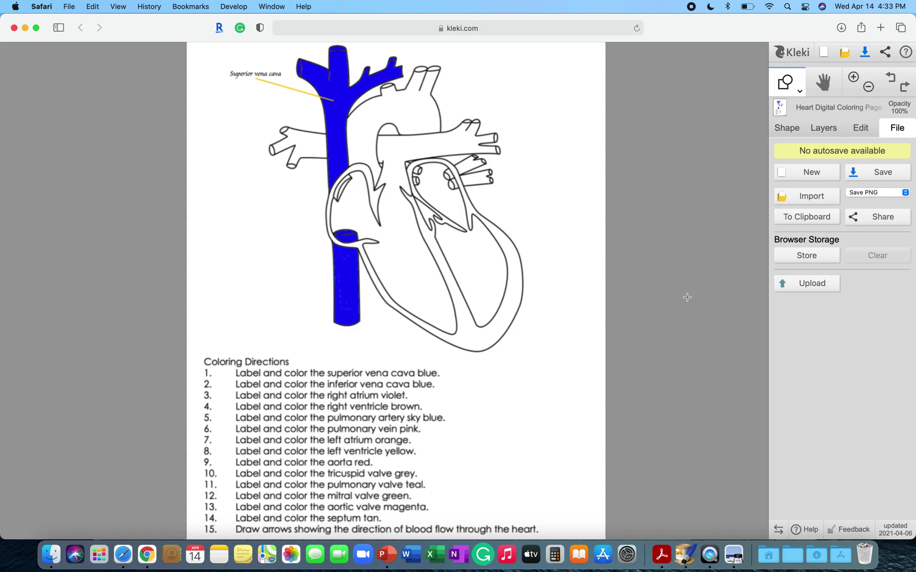